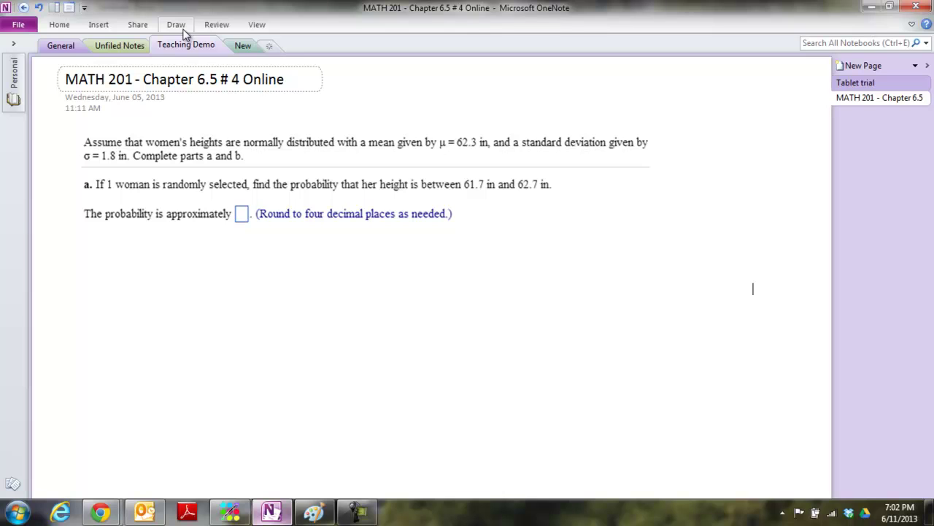
Select the thin black pen from the Draw tab's Tools group
click(176, 25)
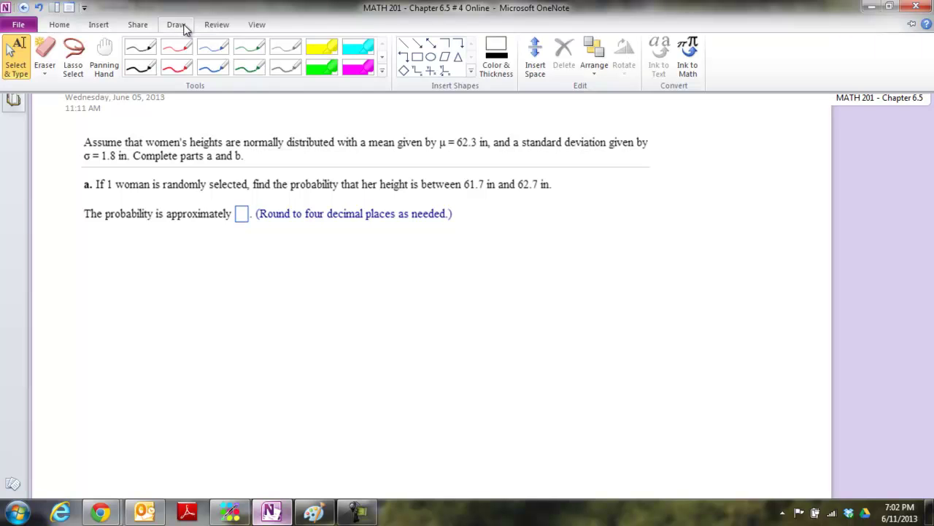
click(140, 47)
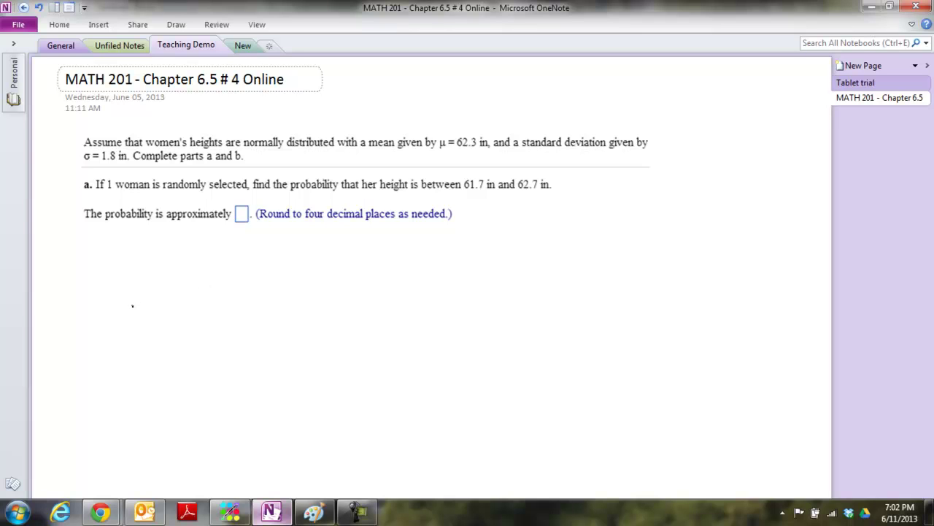
Ink a bell curve with a centre line labelled μ, and underline 62.3 and 1.8 in the problem
drag(132, 306, 289, 307)
mouse_move(129, 307)
mouse_down()
mouse_move(208, 257)
mouse_move(232, 257)
mouse_move(322, 303)
mouse_move(297, 311)
mouse_move(334, 312)
mouse_up()
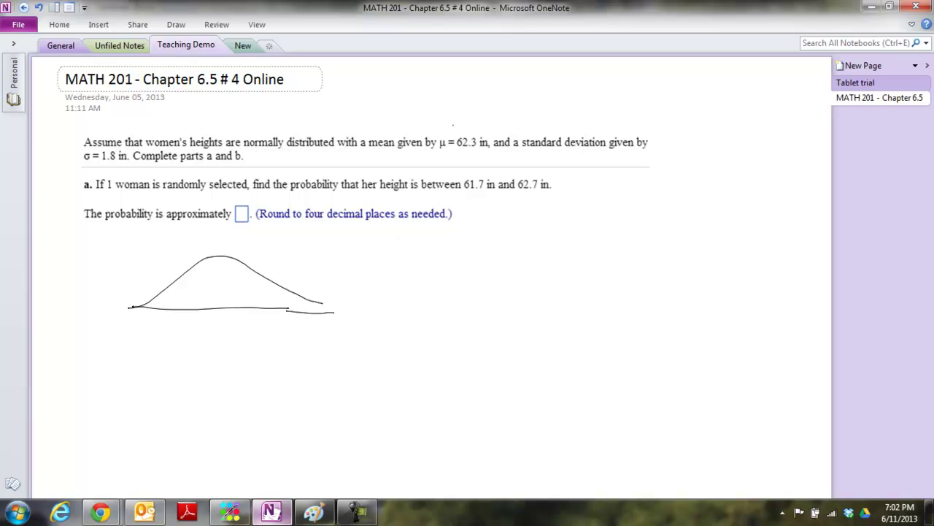
mouse_move(439, 157)
mouse_down()
mouse_move(485, 159)
mouse_move(447, 159)
mouse_move(469, 159)
mouse_up()
mouse_move(106, 164)
mouse_down()
mouse_move(137, 164)
mouse_move(100, 167)
mouse_up()
drag(219, 257, 219, 307)
drag(210, 246, 280, 251)
Label the mean 62.3, mark a 1.80 step to 64.1, and draw a second baseline
click(271, 248)
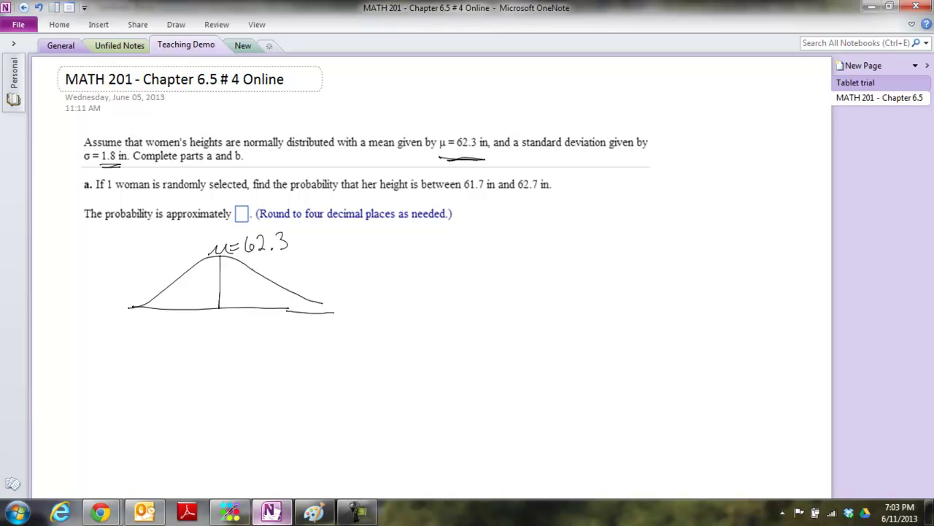
mouse_move(253, 269)
mouse_down()
mouse_move(252, 307)
mouse_move(220, 291)
mouse_move(255, 290)
mouse_move(228, 280)
mouse_move(240, 276)
mouse_move(251, 313)
mouse_up()
mouse_move(257, 324)
mouse_down()
mouse_move(253, 331)
mouse_move(284, 336)
mouse_up()
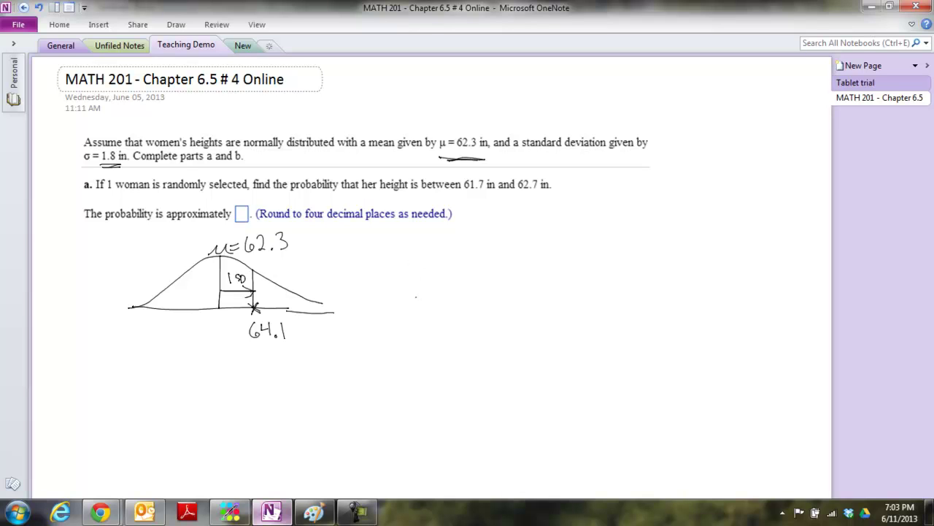
mouse_move(392, 307)
mouse_down()
mouse_move(491, 312)
mouse_move(607, 301)
mouse_up()
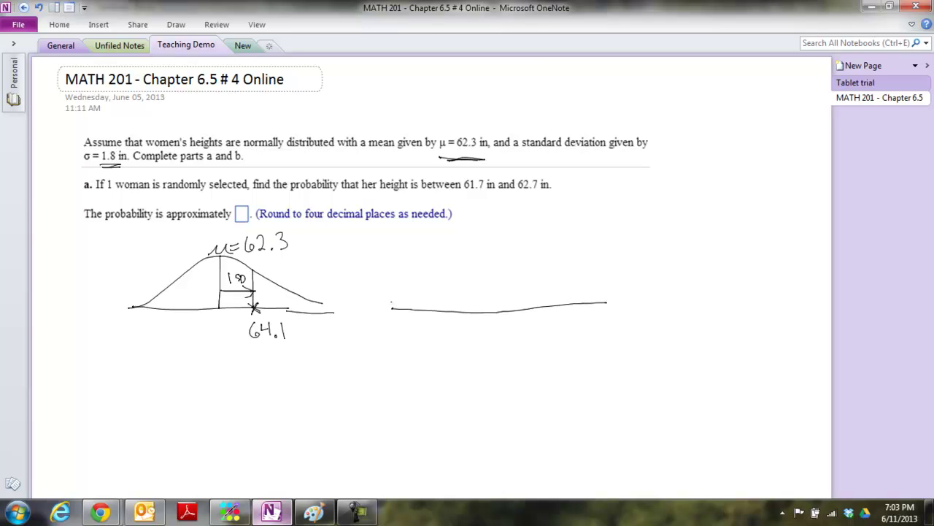
Draw the second bell curve with 62.3 at its peak and 62.7 marked, underlining 61.7
mouse_move(390, 307)
mouse_down()
mouse_move(478, 262)
mouse_move(599, 298)
mouse_up()
click(591, 283)
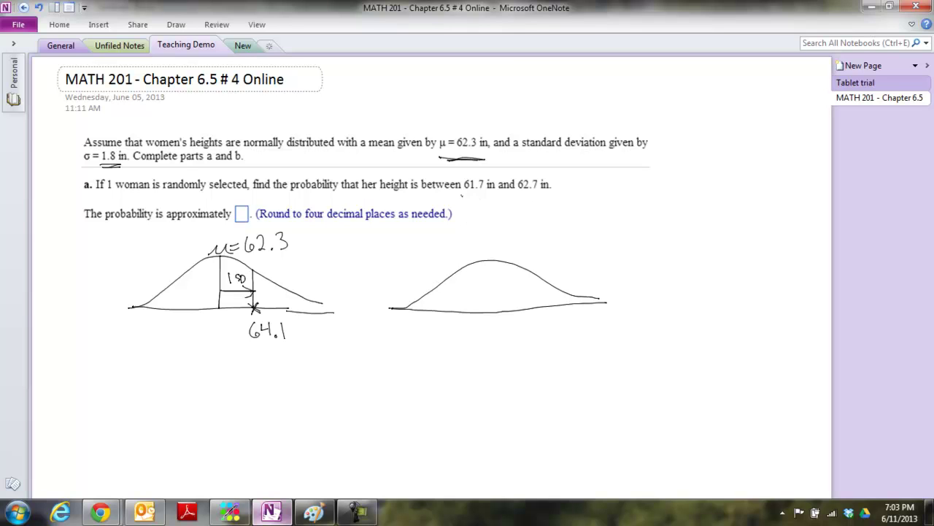
drag(463, 196, 543, 198)
mouse_move(488, 243)
mouse_down()
mouse_move(481, 251)
mouse_move(501, 255)
mouse_move(507, 273)
mouse_move(505, 334)
mouse_move(537, 336)
mouse_up()
click(498, 255)
click(527, 335)
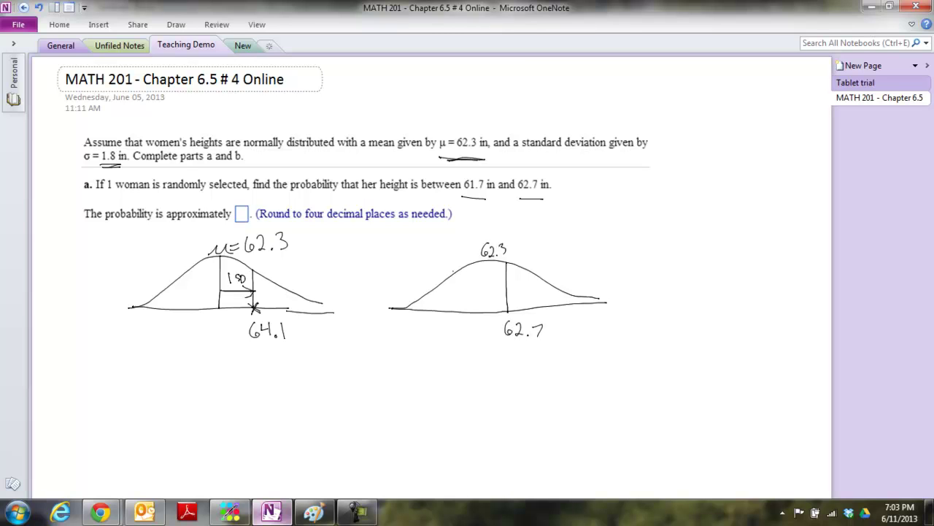
Draw the 61.7 boundary line and hatch the region between 61.7 and 62.7
drag(458, 267, 445, 328)
mouse_move(455, 319)
mouse_down()
mouse_move(455, 334)
mouse_move(473, 338)
mouse_up()
mouse_move(471, 266)
mouse_down()
mouse_move(460, 288)
mouse_move(468, 304)
mouse_up()
drag(494, 269, 472, 303)
drag(499, 273, 482, 306)
drag(501, 286, 491, 308)
drag(502, 298, 496, 308)
drag(500, 265, 494, 282)
drag(501, 268, 486, 292)
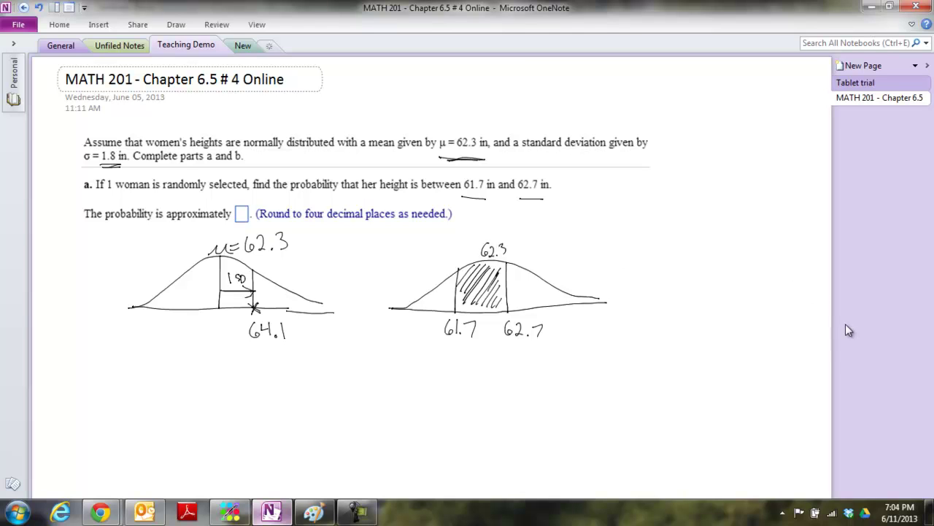
Ink a third bell curve with a cutoff line marked x and Z = 0.72 beneath
drag(638, 308, 800, 320)
mouse_move(636, 308)
mouse_down()
mouse_move(697, 282)
mouse_move(746, 289)
mouse_move(771, 314)
mouse_move(797, 320)
mouse_up()
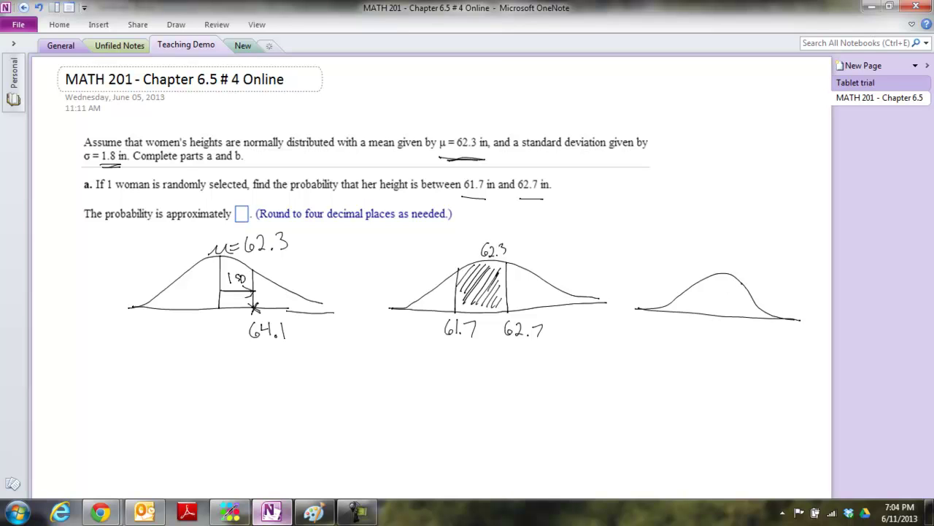
drag(741, 285, 741, 317)
drag(746, 324, 738, 330)
mouse_move(657, 347)
mouse_down()
mouse_move(673, 362)
mouse_move(706, 351)
mouse_move(756, 369)
mouse_up()
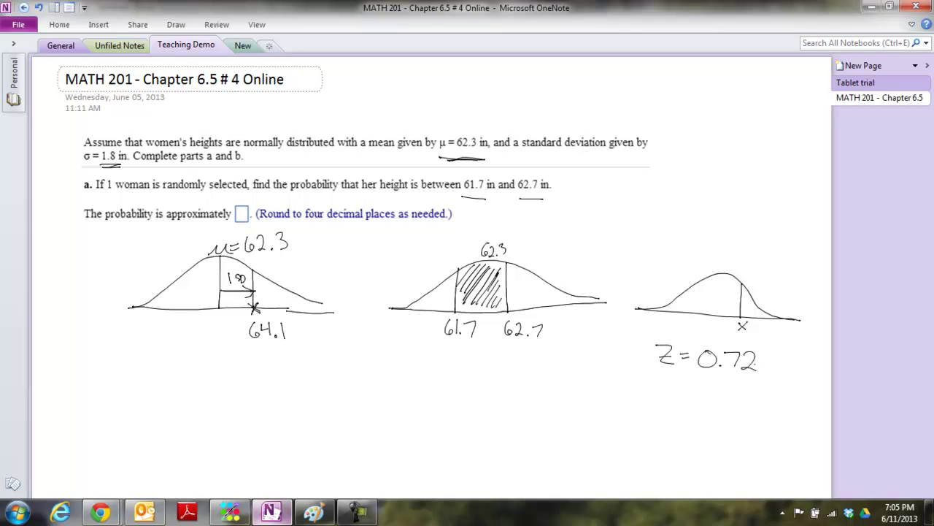